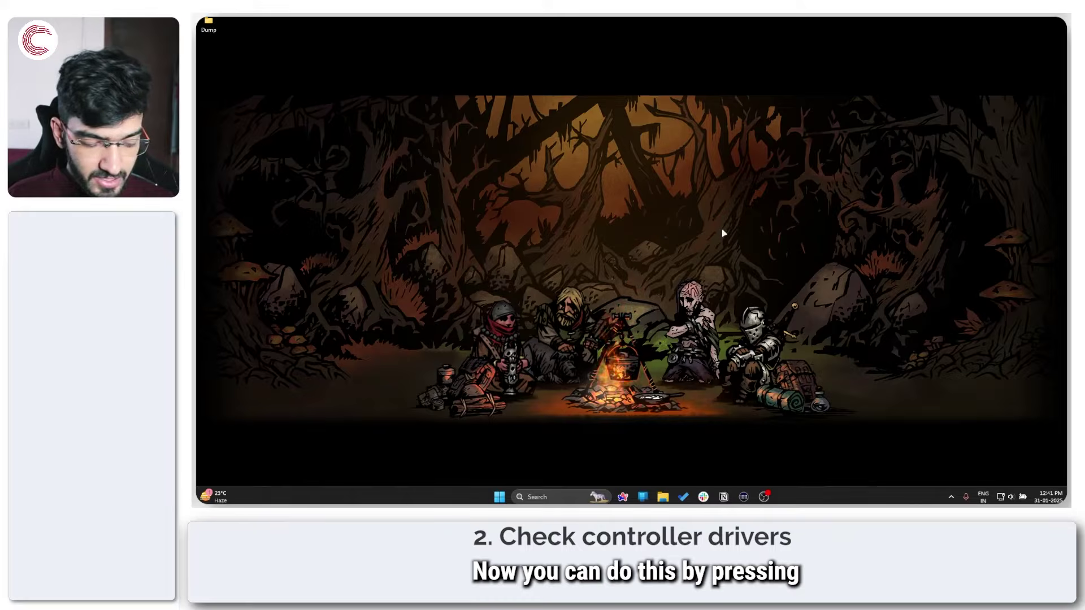
- Open Device Manager and expand the Xbox 360 Peripherals category to reach Xbox 360 Controller for Windows
{"action": "key", "text": "super+x"}
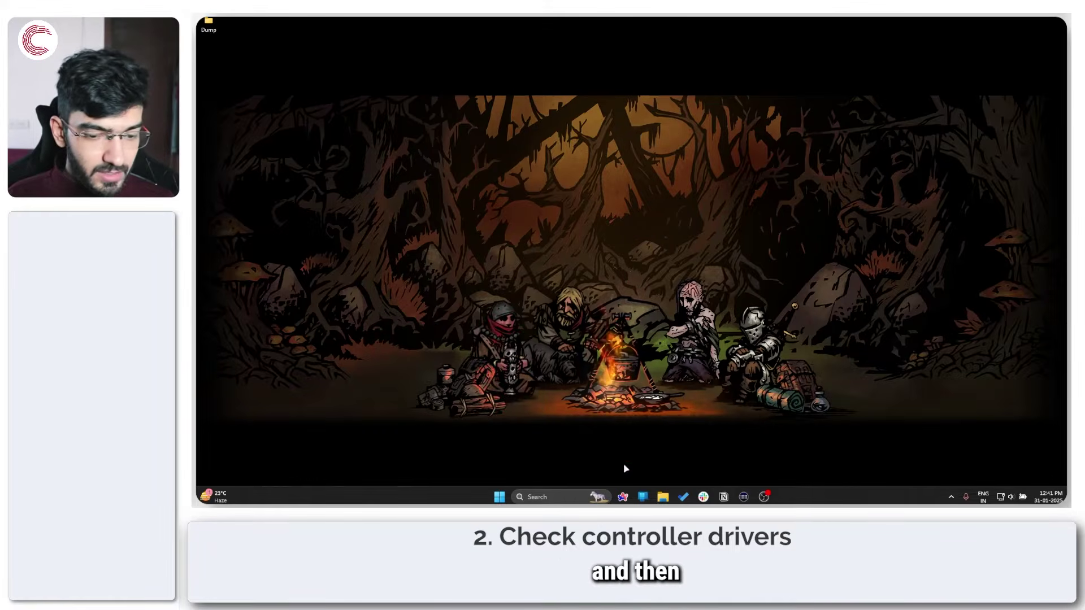
{"action": "right_click", "coordinate": [499, 496]}
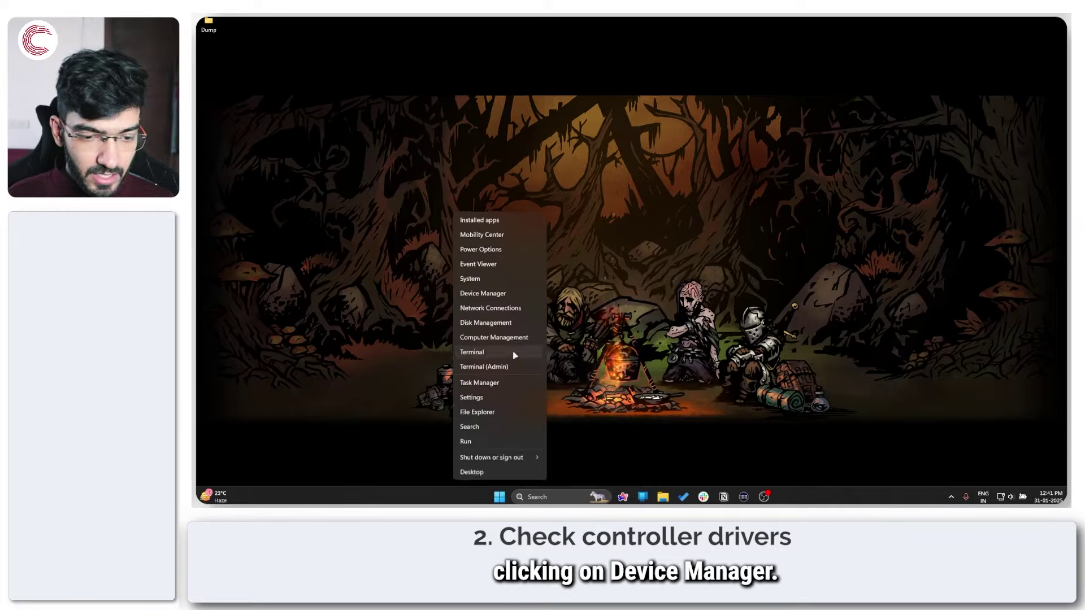
{"action": "left_click", "coordinate": [505, 295]}
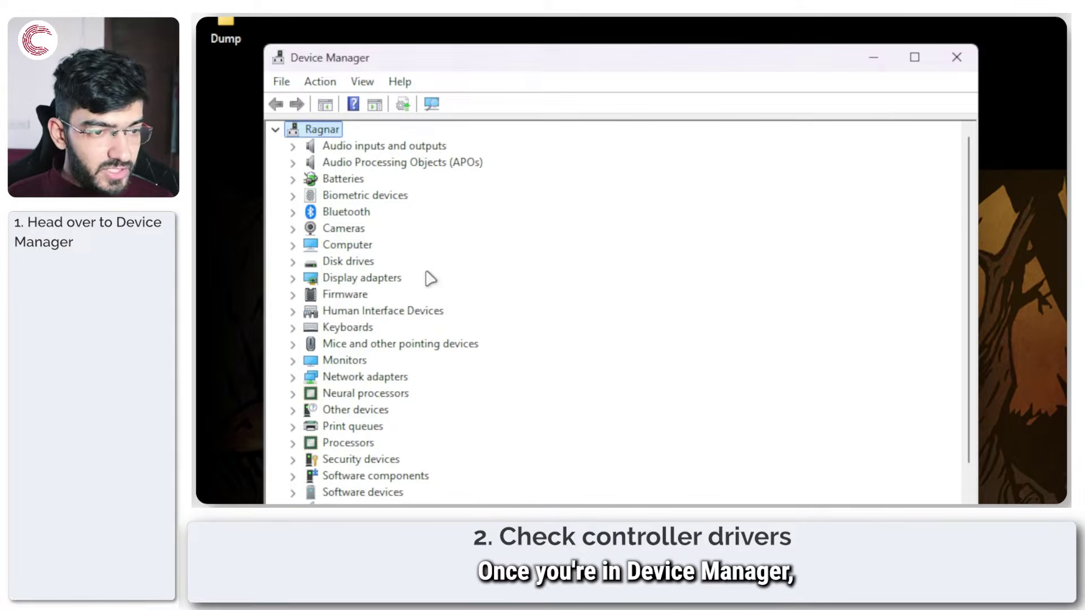
{"action": "scroll", "coordinate": [429, 278], "scroll_direction": "down", "scroll_amount": 2}
{"action": "scroll", "coordinate": [407, 277], "scroll_direction": "up", "scroll_amount": 2}
{"action": "scroll", "coordinate": [382, 283], "scroll_direction": "down", "scroll_amount": 2}
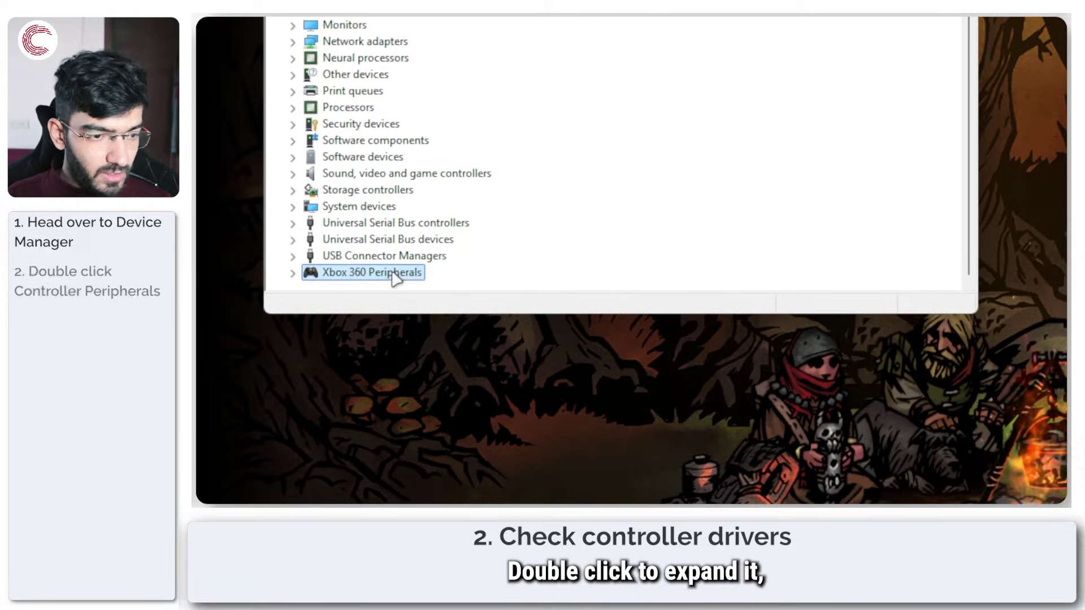
{"action": "double_click", "coordinate": [395, 274]}
{"action": "left_click", "coordinate": [419, 274]}
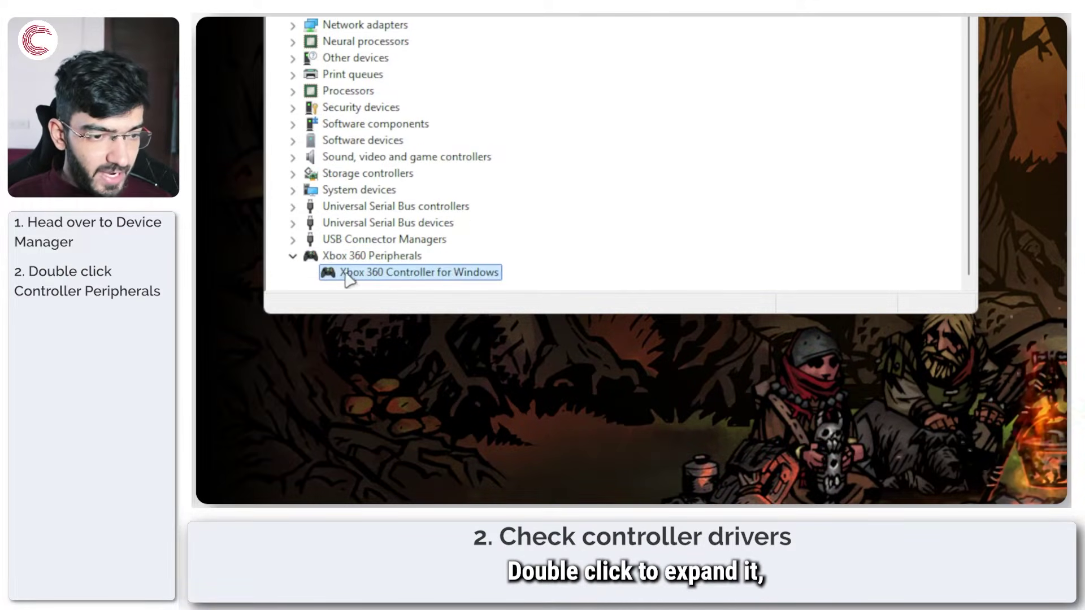
- Disable the Xbox 360 Controller for Windows device and decline the immediate restart
{"action": "right_click", "coordinate": [433, 277]}
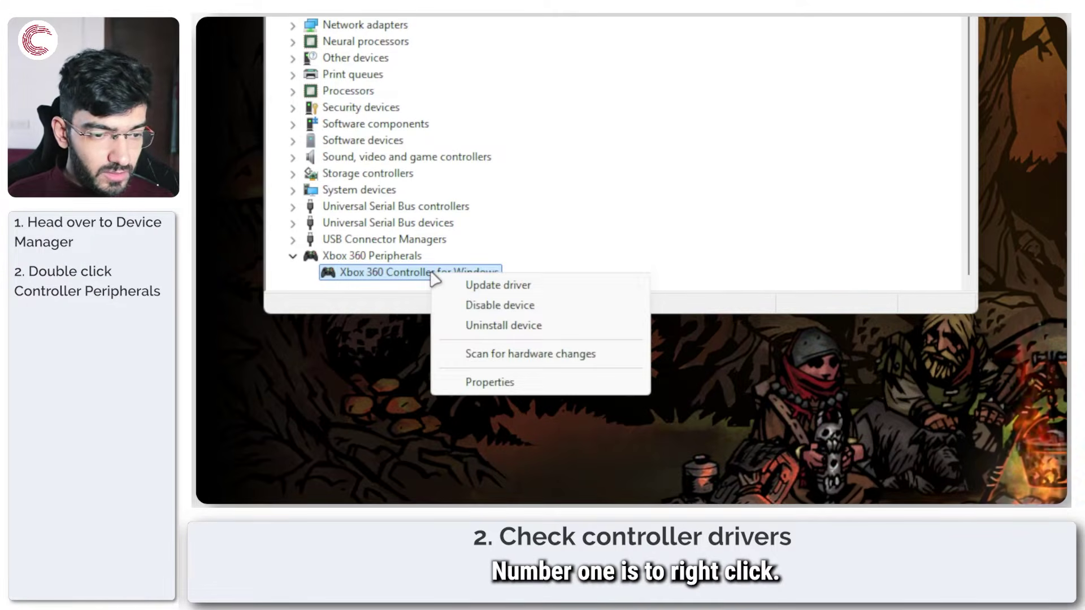
{"action": "left_click", "coordinate": [525, 305]}
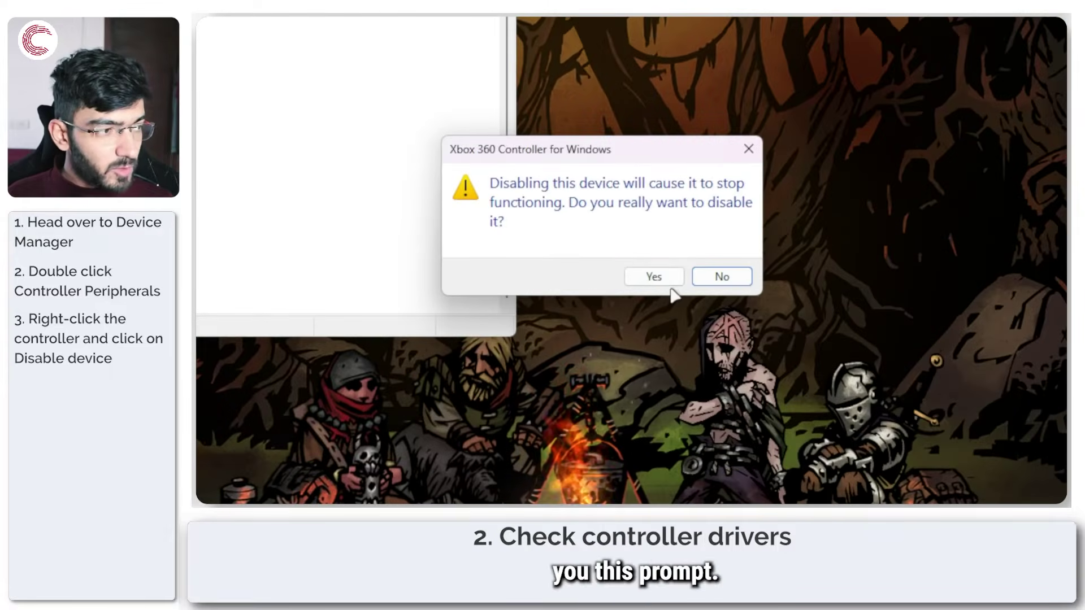
{"action": "left_click", "coordinate": [671, 282]}
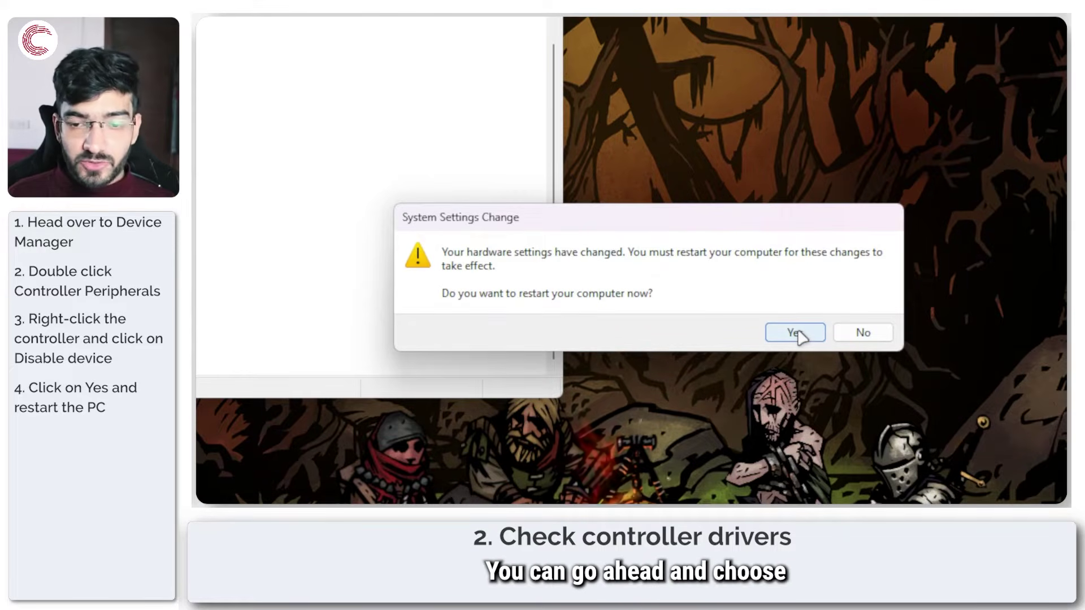
{"action": "left_click", "coordinate": [849, 338]}
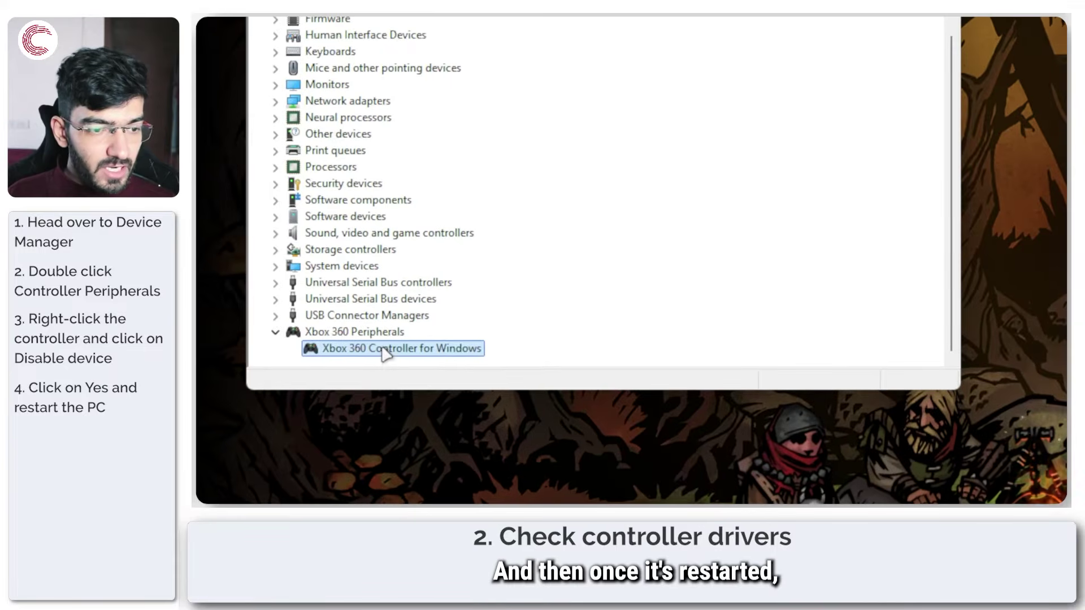
- Re-enable the Xbox 360 Controller for Windows device and decline restarting the computer
{"action": "right_click", "coordinate": [383, 352]}
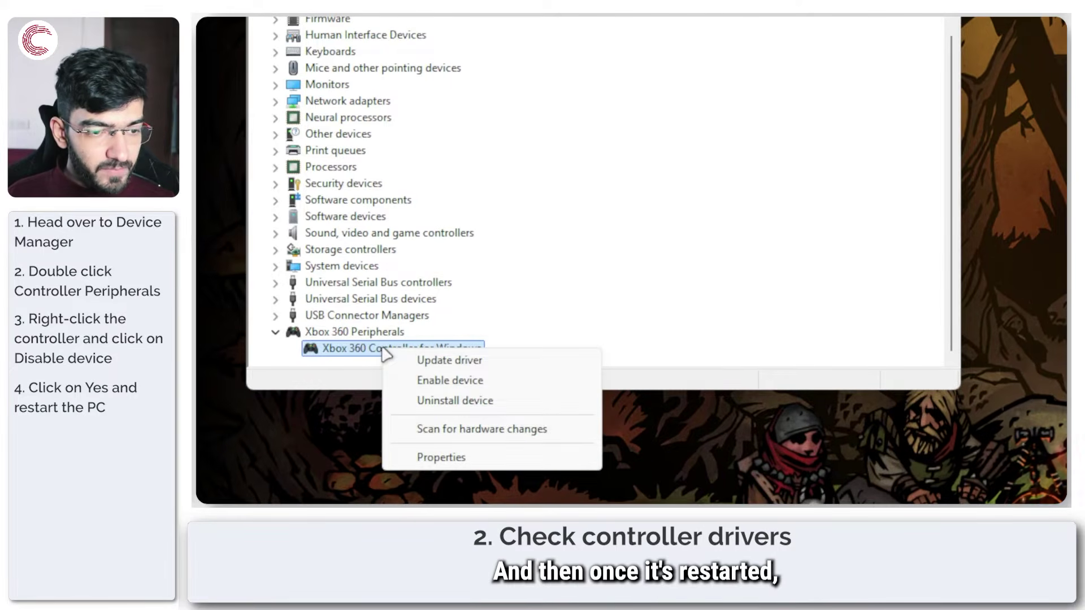
{"action": "left_click", "coordinate": [346, 353]}
{"action": "right_click", "coordinate": [377, 352]}
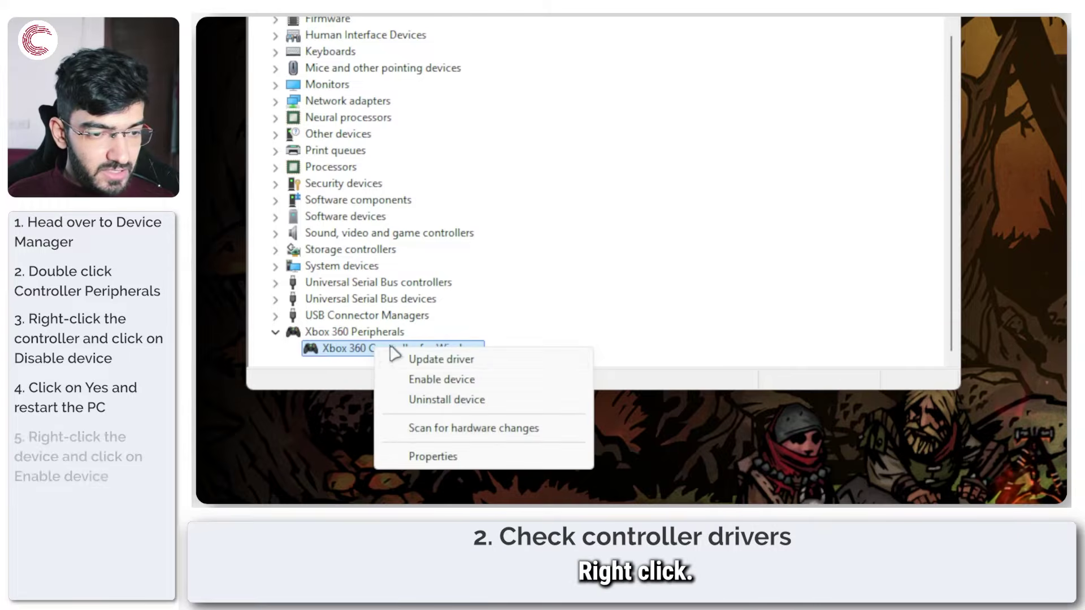
{"action": "left_click", "coordinate": [484, 383]}
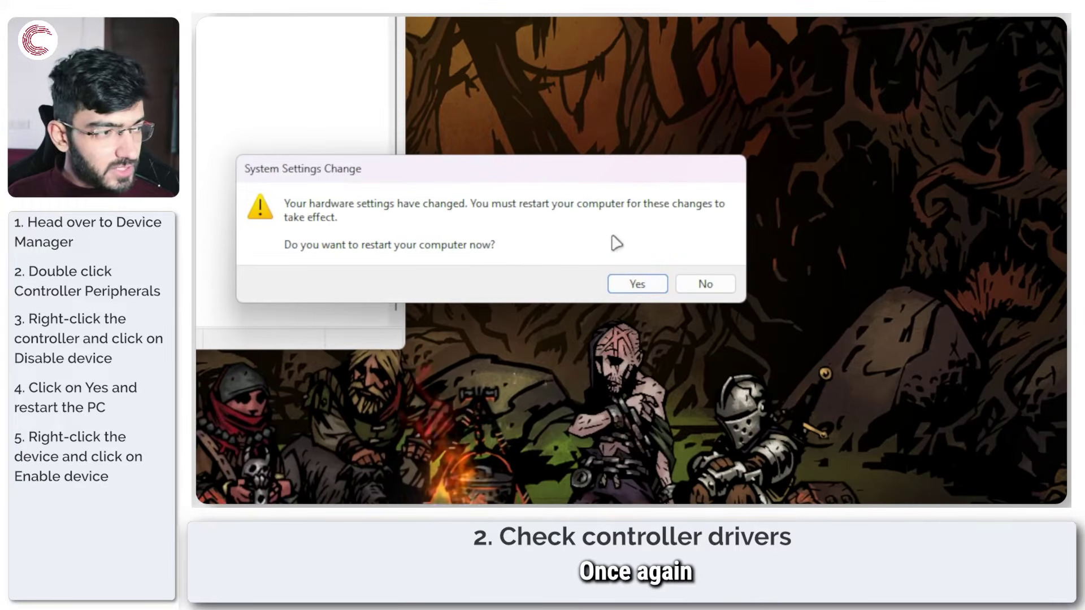
{"action": "left_click", "coordinate": [705, 282]}
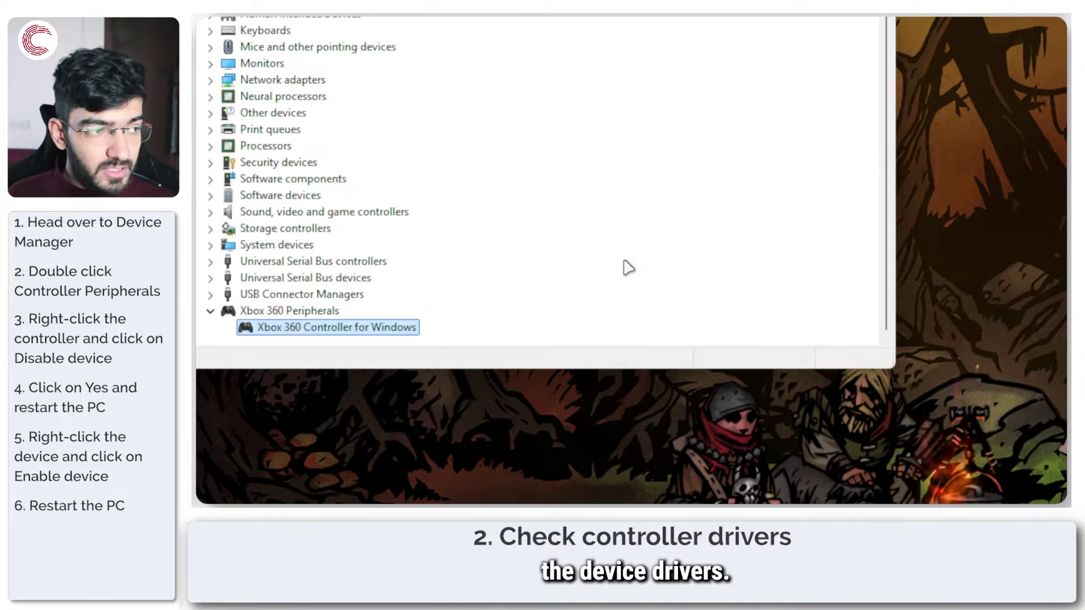
- Start uninstalling the Xbox 360 Controller for Windows device
{"action": "right_click", "coordinate": [301, 331]}
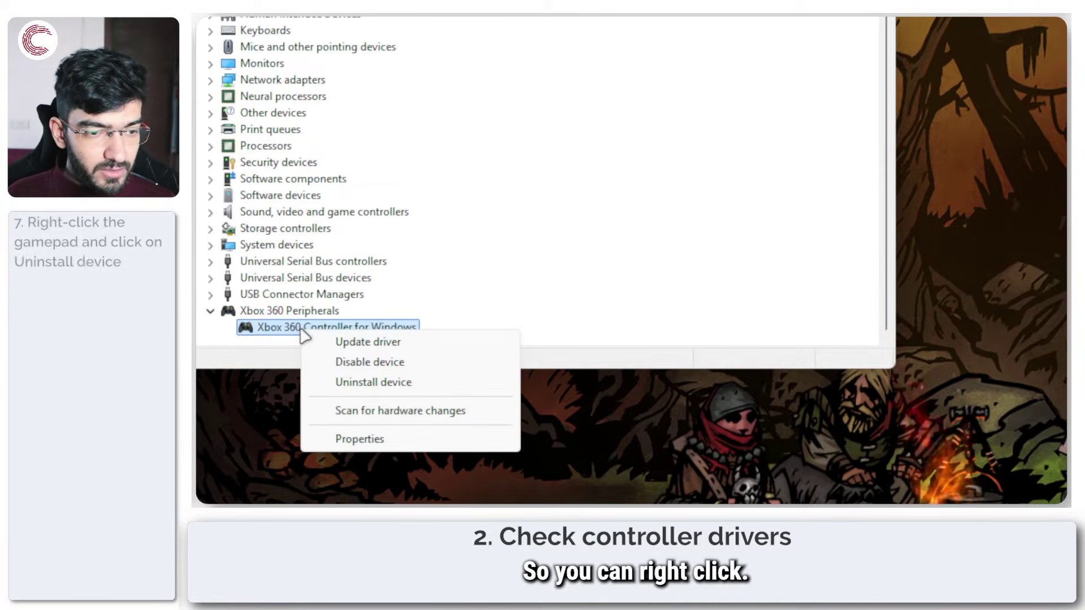
{"action": "left_click", "coordinate": [445, 388]}
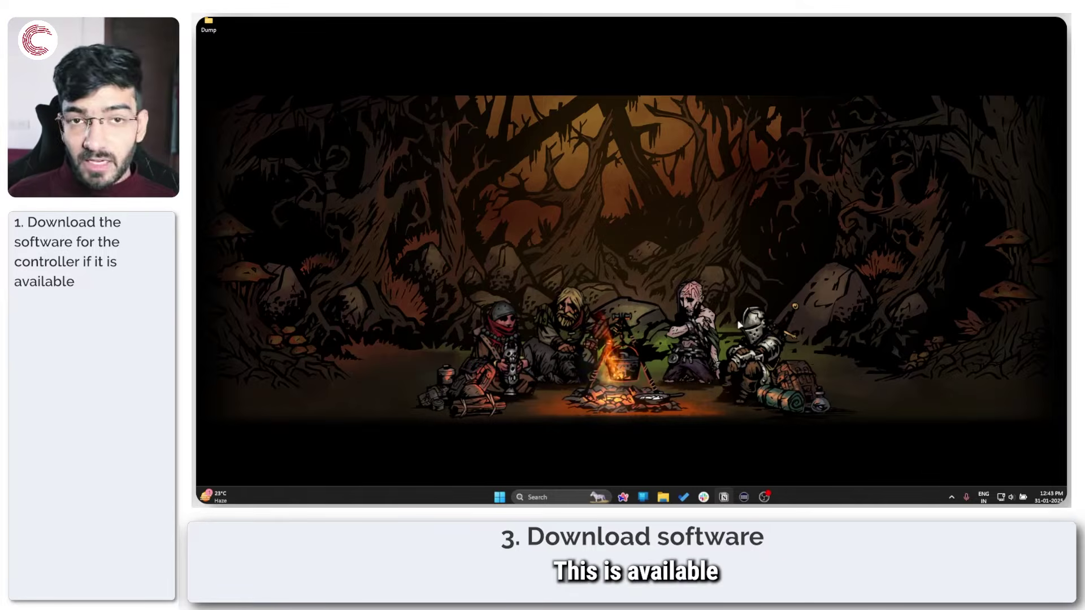
{"action": "key", "text": "super"}
{"action": "type", "text": "xbox"}
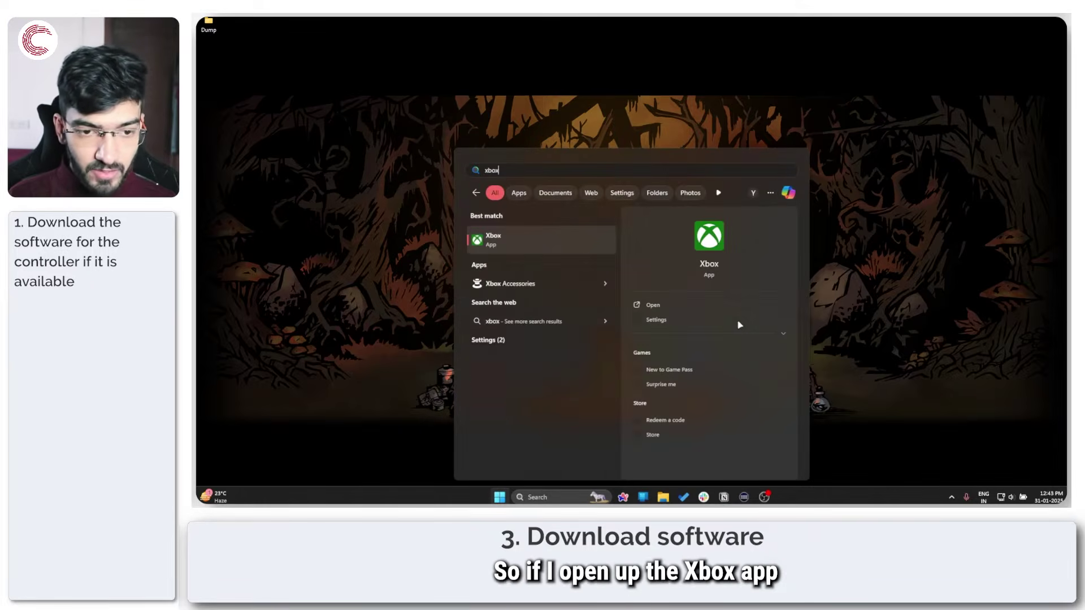
{"action": "key", "text": "Return"}
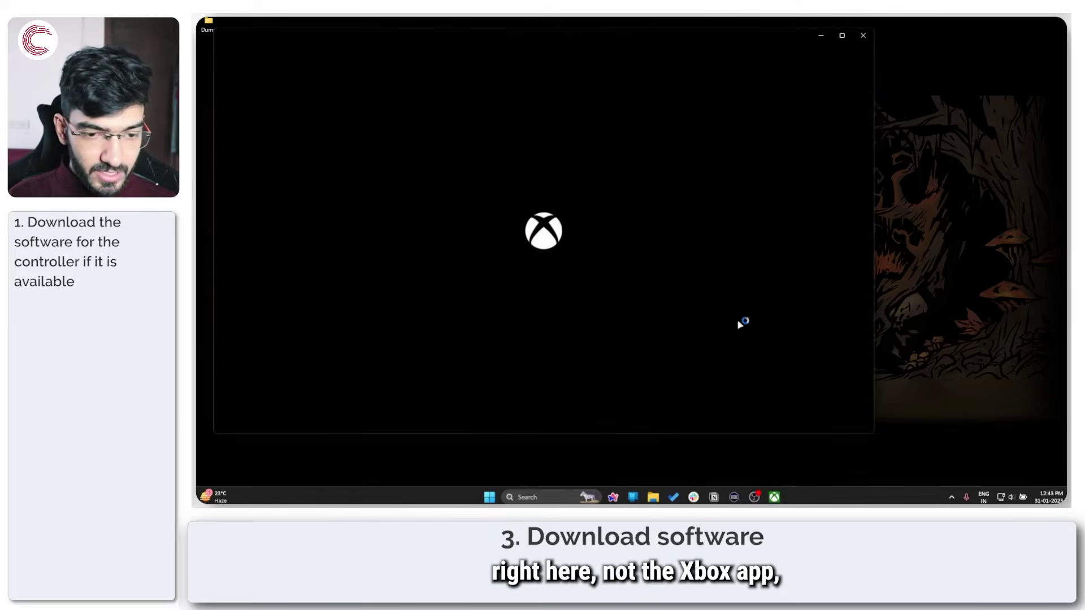
{"action": "key", "text": "alt+F4"}
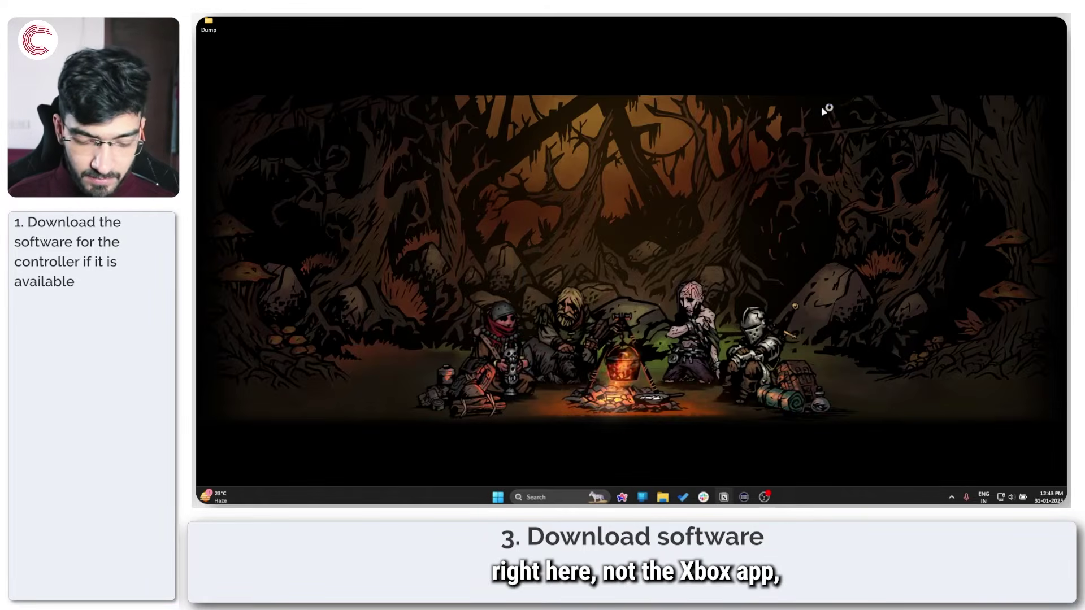
- Search for xbox and open the Xbox Accessories app to check whether the controller is detected
{"action": "key", "text": "super"}
{"action": "type", "text": "xbox"}
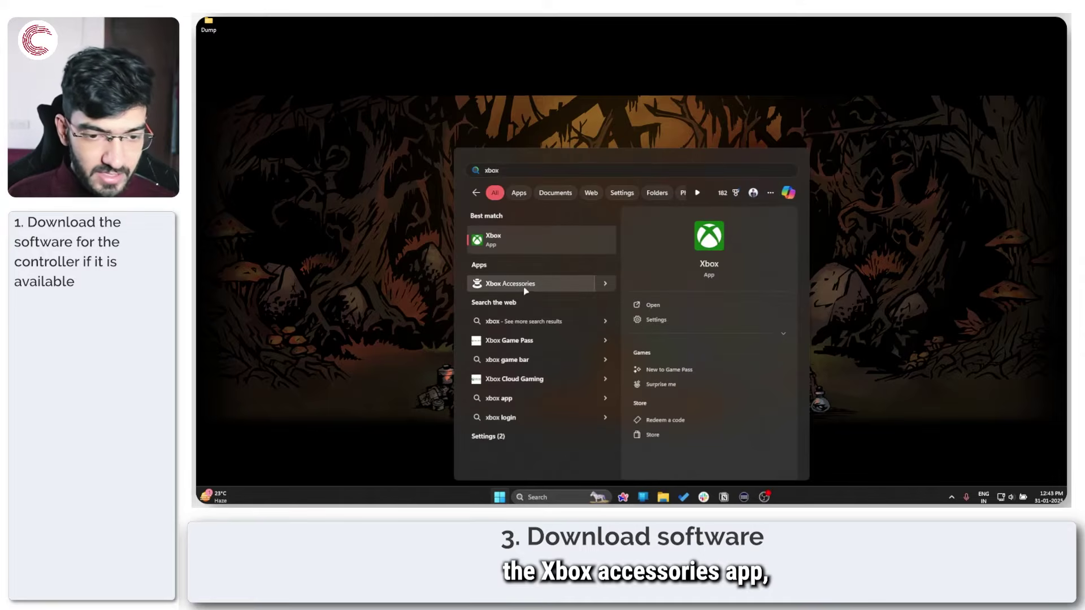
{"action": "left_click", "coordinate": [537, 283]}
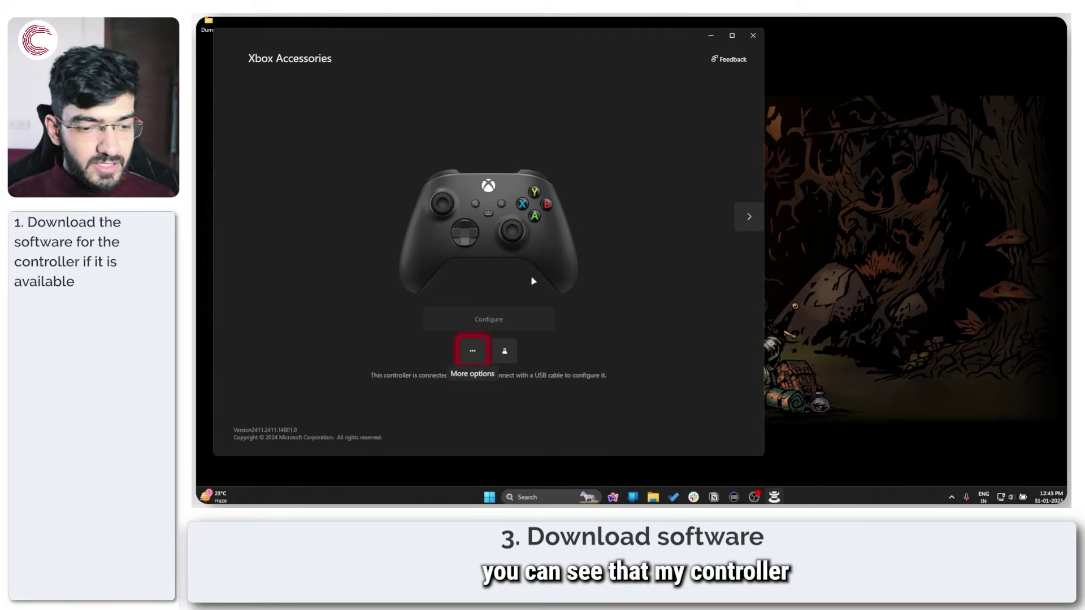
{"action": "key", "text": "Left"}
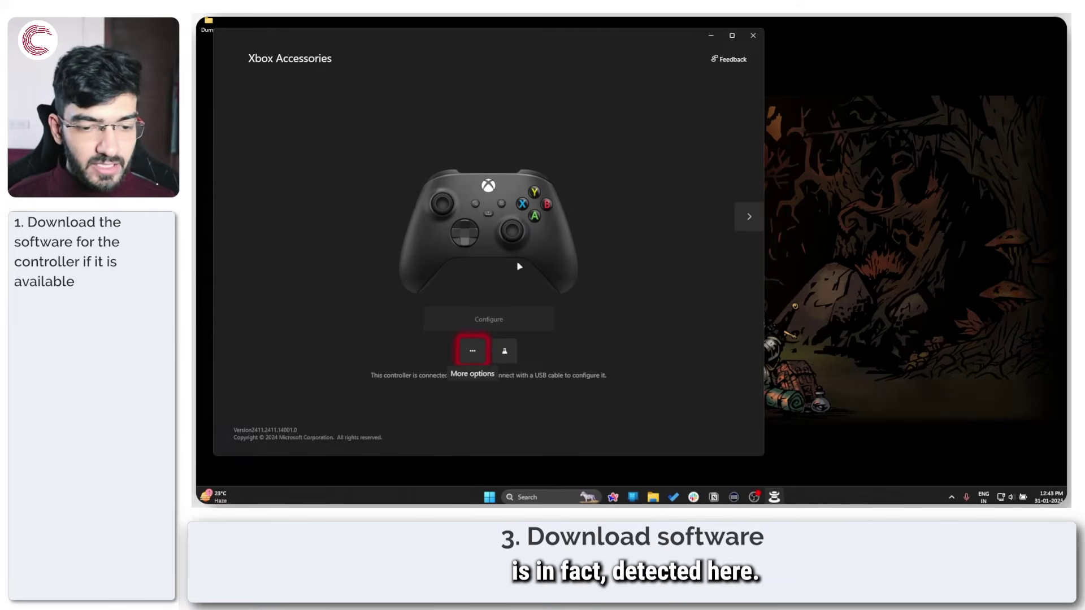
{"action": "key", "text": "Return"}
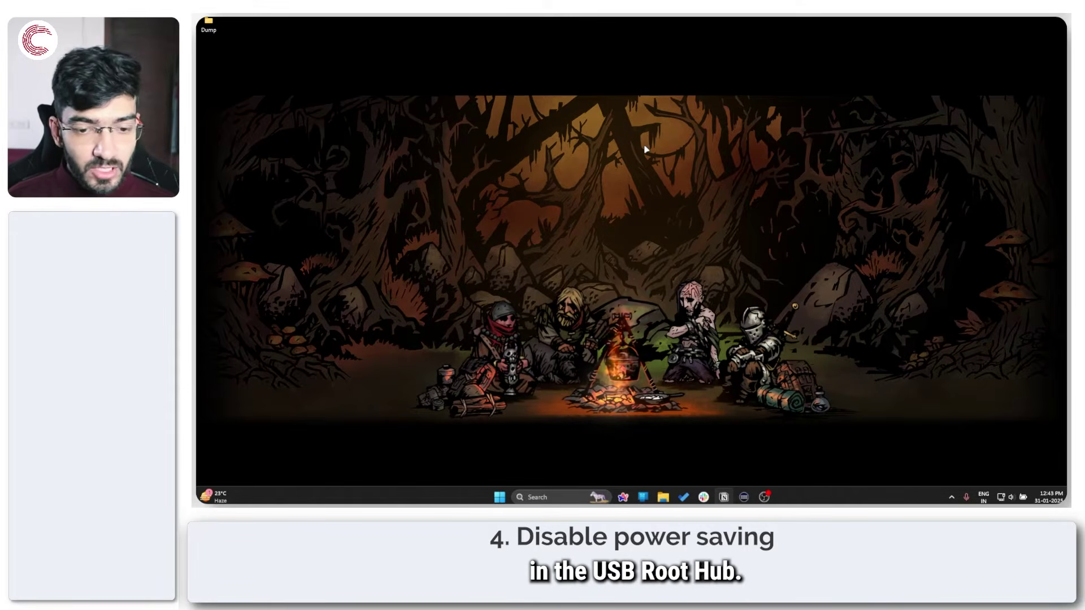
- Open Device Manager again and expand the Universal Serial Bus controllers category
{"action": "key", "text": "super+x"}
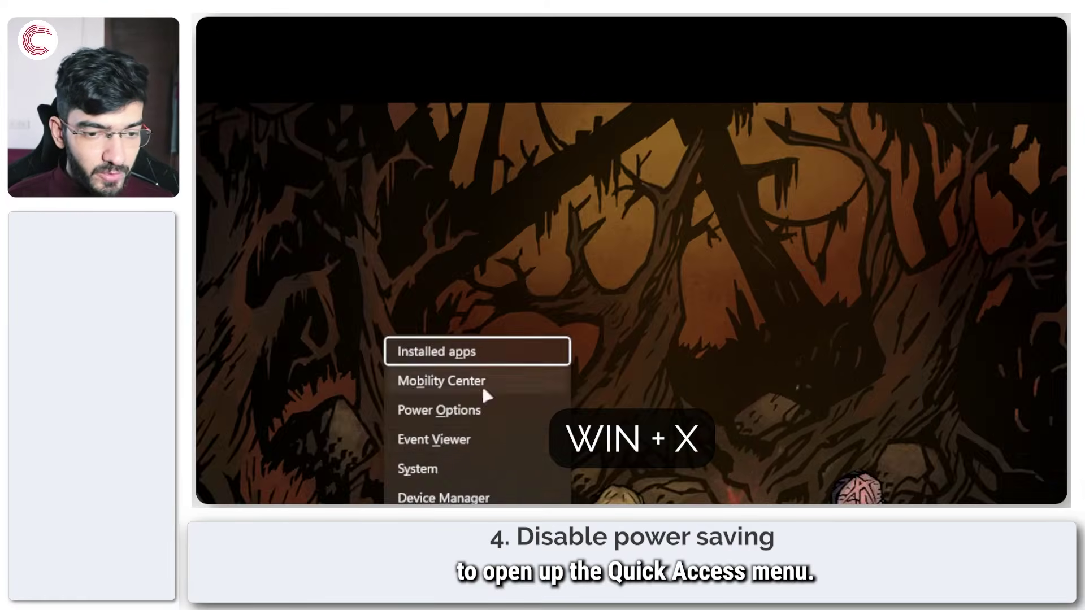
{"action": "left_click", "coordinate": [499, 499]}
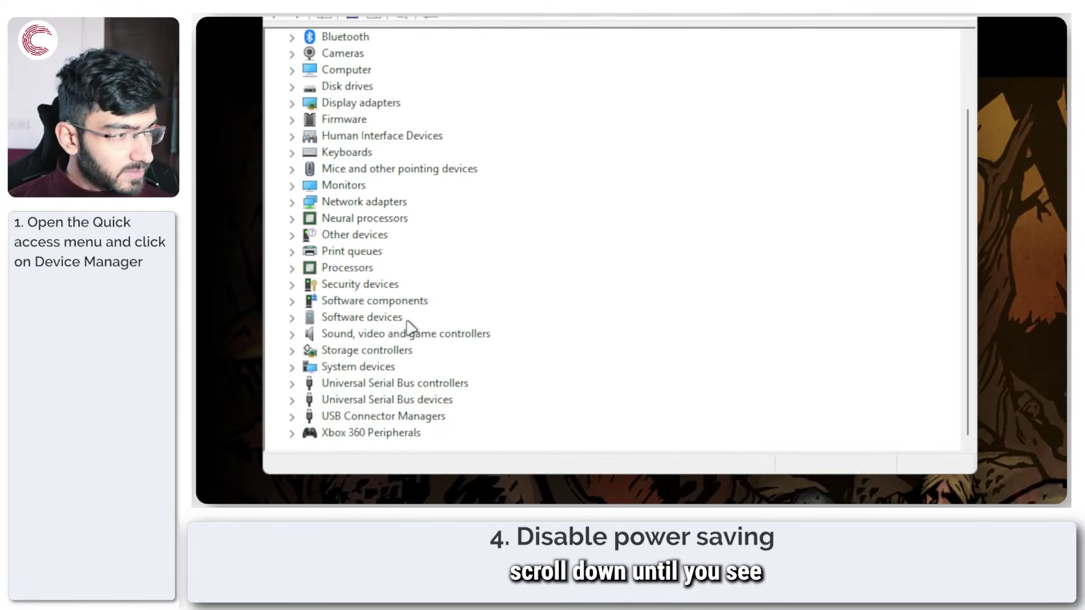
{"action": "left_click", "coordinate": [437, 383]}
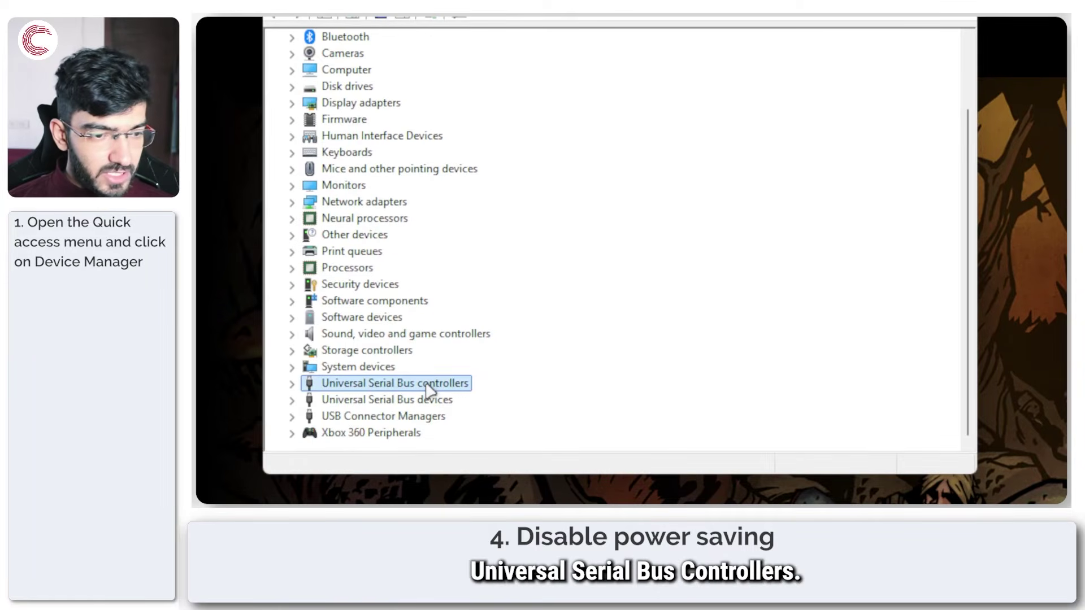
{"action": "double_click", "coordinate": [428, 385]}
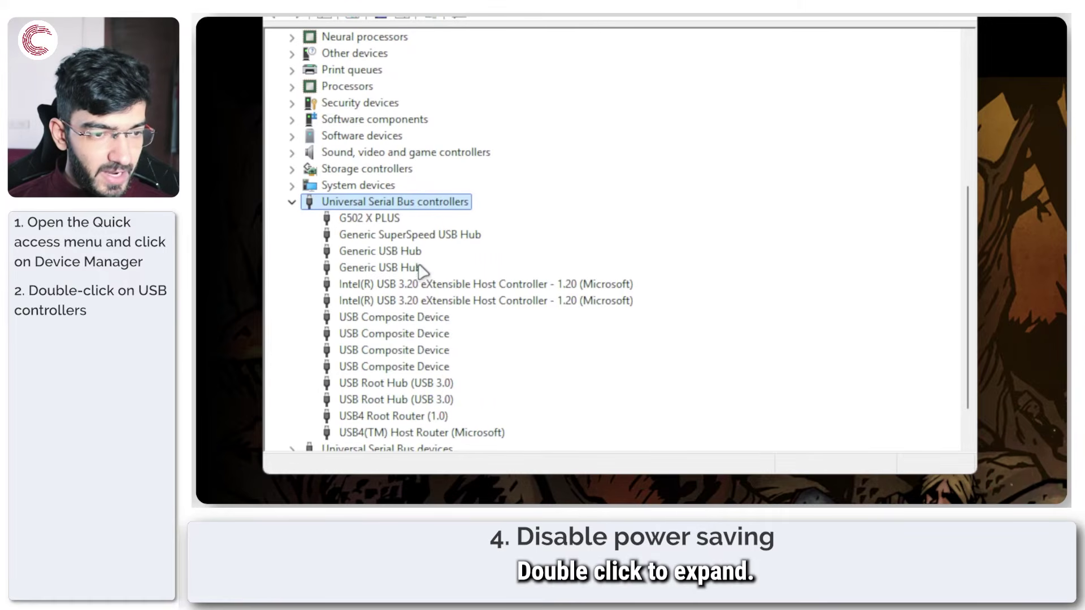
- In the first USB Root Hub (USB 3.0)'s power management properties, stop the computer from turning off the device to save power
{"action": "left_click", "coordinate": [396, 384]}
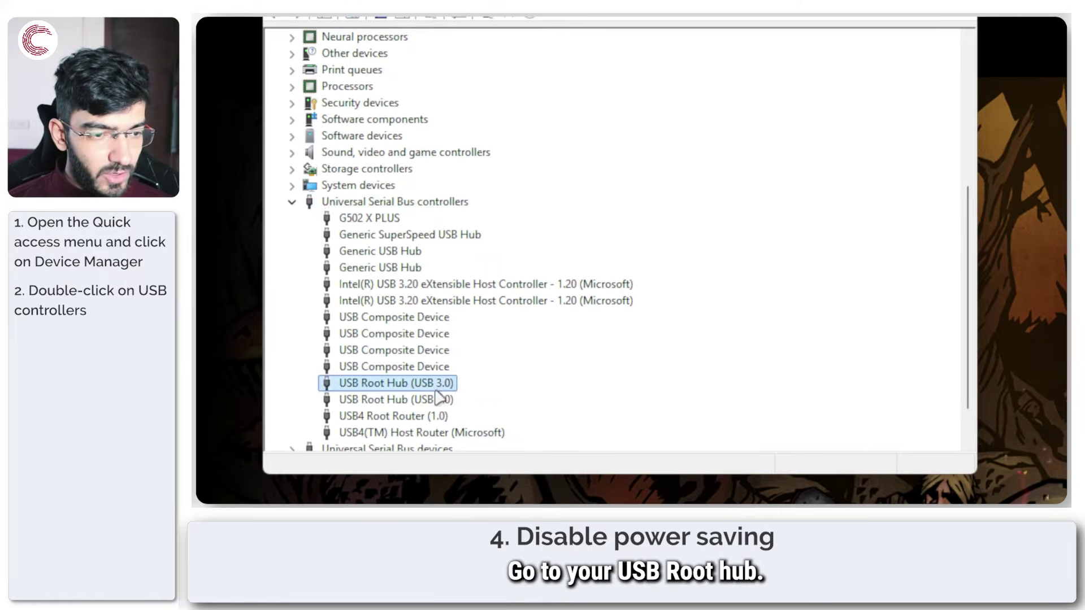
{"action": "right_click", "coordinate": [401, 387]}
{"action": "left_click", "coordinate": [504, 500]}
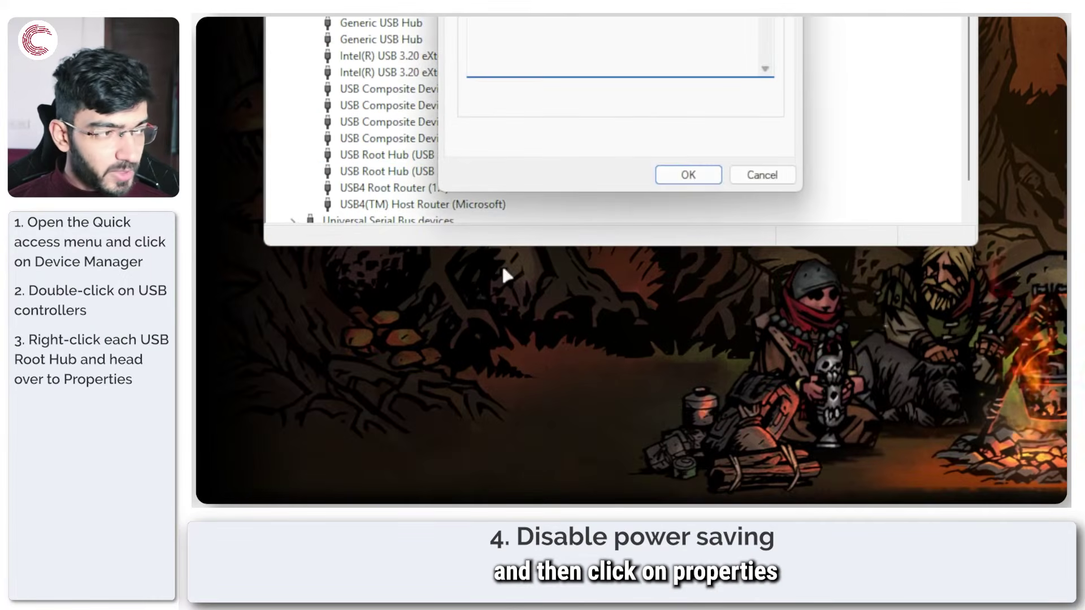
{"action": "left_click", "coordinate": [647, 144]}
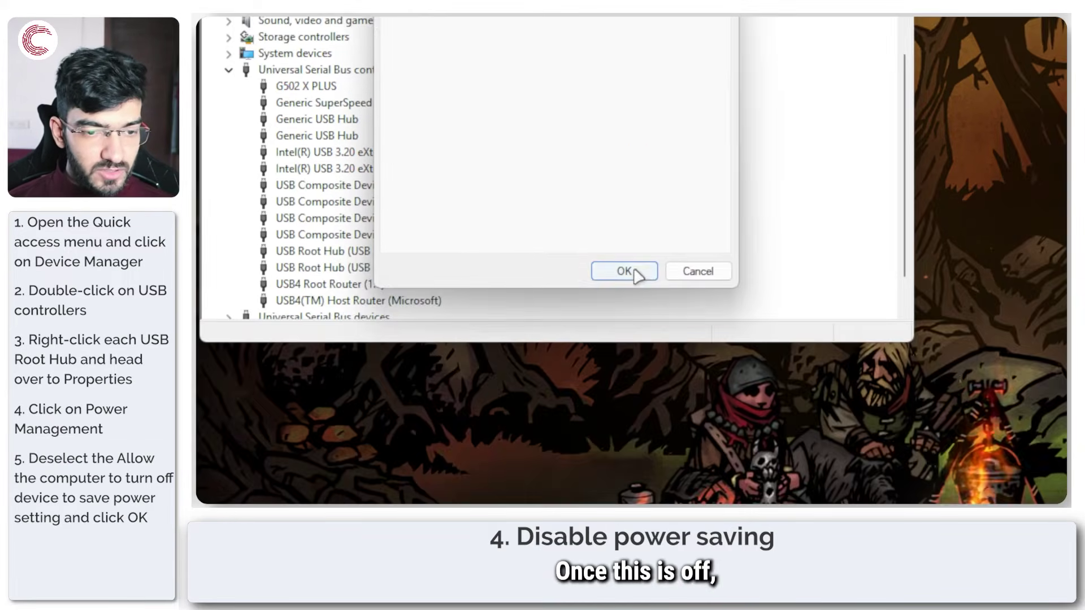
{"action": "left_click", "coordinate": [688, 495]}
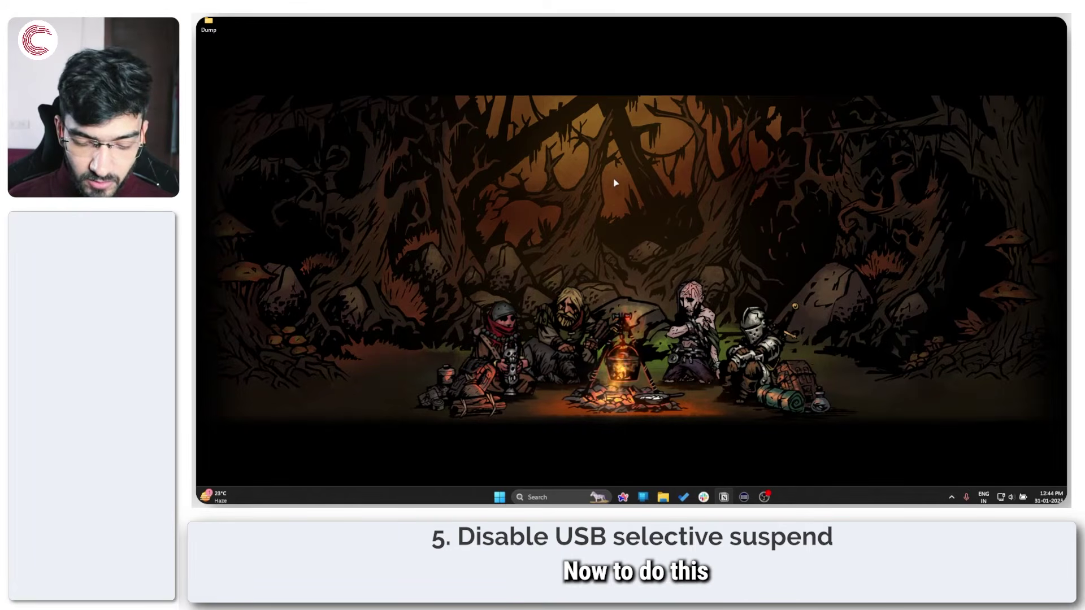
- Open the advanced power settings of the Balanced plan through Power Options in Control Panel
{"action": "key", "text": "super"}
{"action": "type", "text": "contro"}
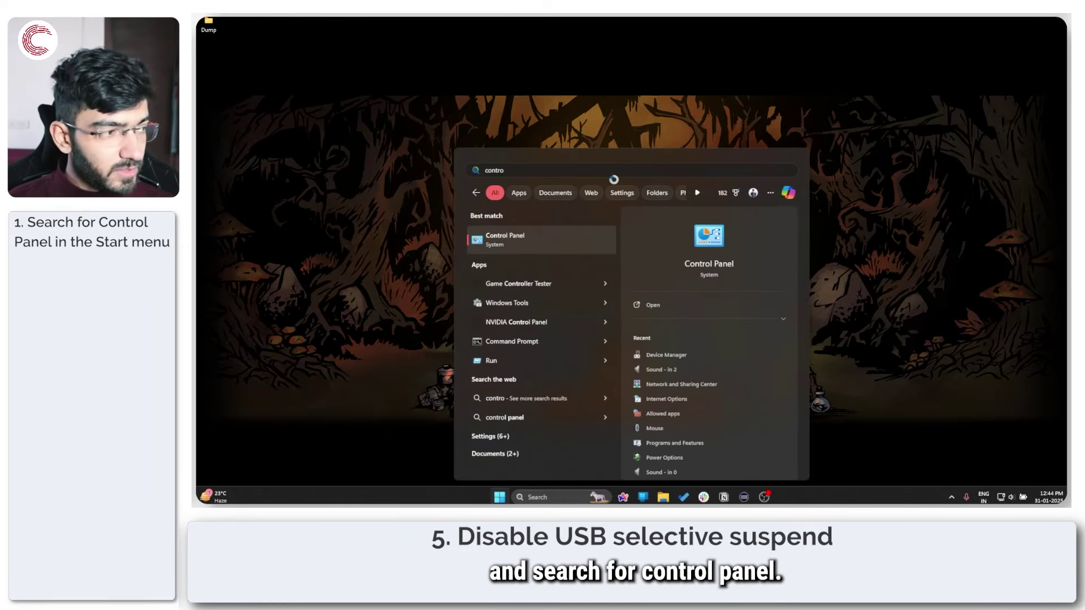
{"action": "key", "text": "Return"}
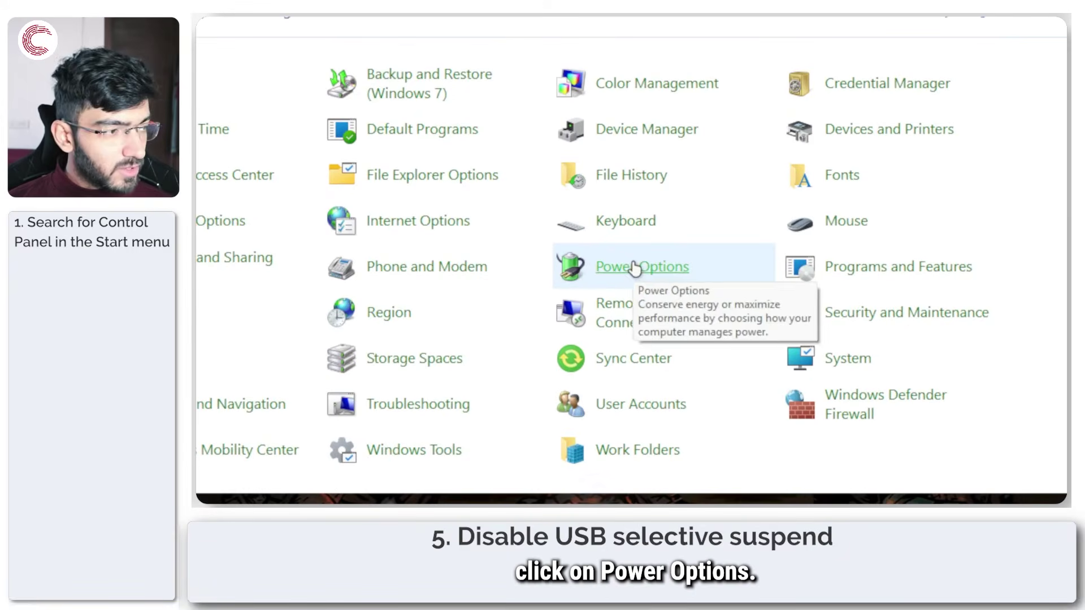
{"action": "left_click", "coordinate": [635, 268]}
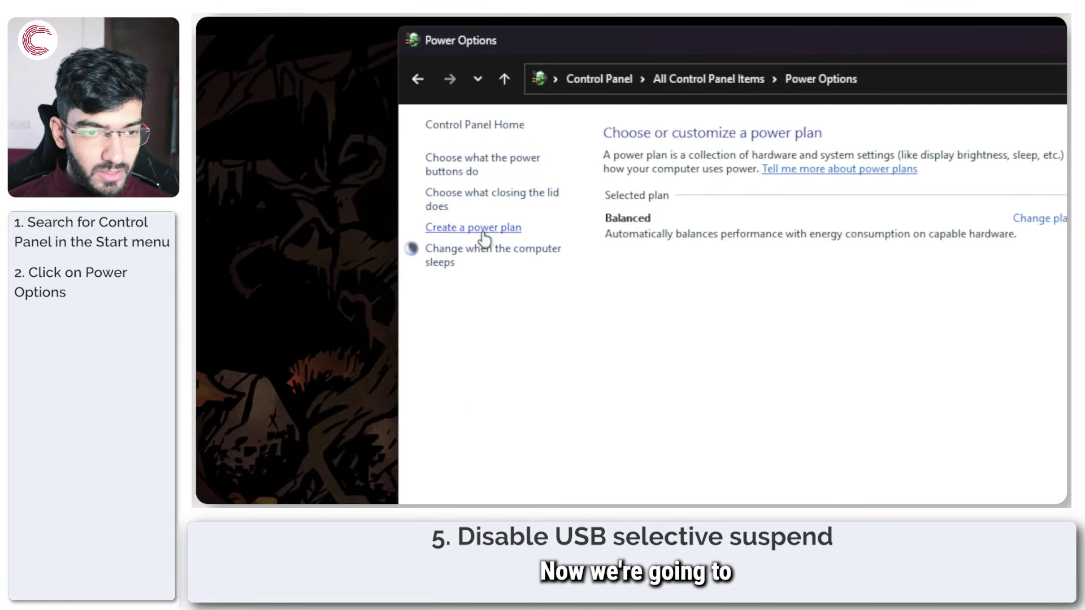
{"action": "left_click", "coordinate": [1038, 219]}
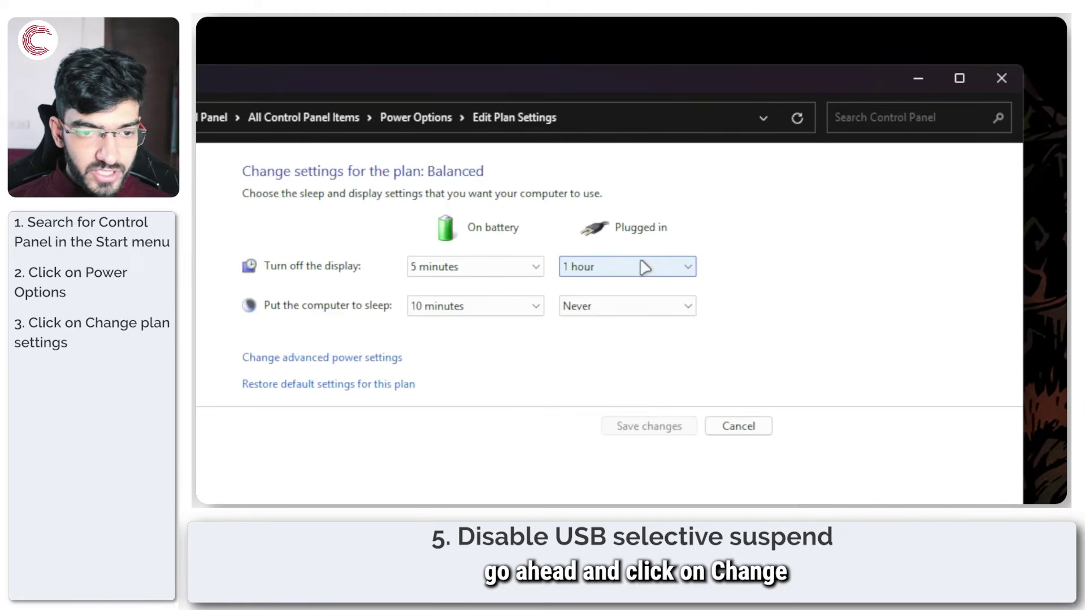
{"action": "left_click", "coordinate": [335, 358]}
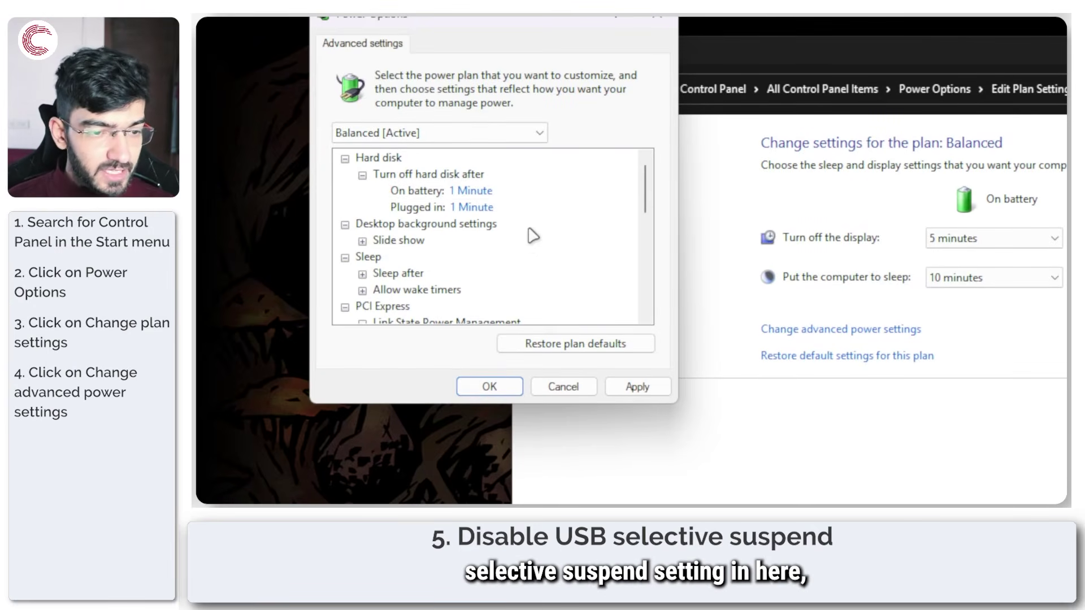
- Look through the Balanced plan's advanced power settings for the USB selective suspend setting
{"action": "scroll", "coordinate": [515, 232], "scroll_direction": "down", "scroll_amount": 4}
{"action": "scroll", "coordinate": [506, 228], "scroll_direction": "down", "scroll_amount": 3}
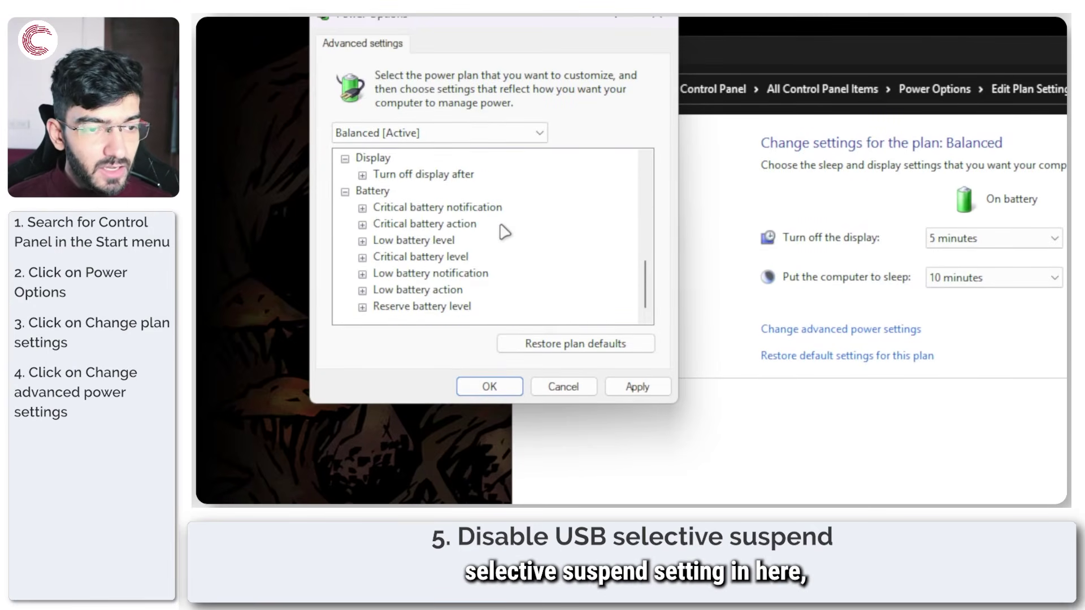
{"action": "scroll", "coordinate": [504, 230], "scroll_direction": "up", "scroll_amount": 8}
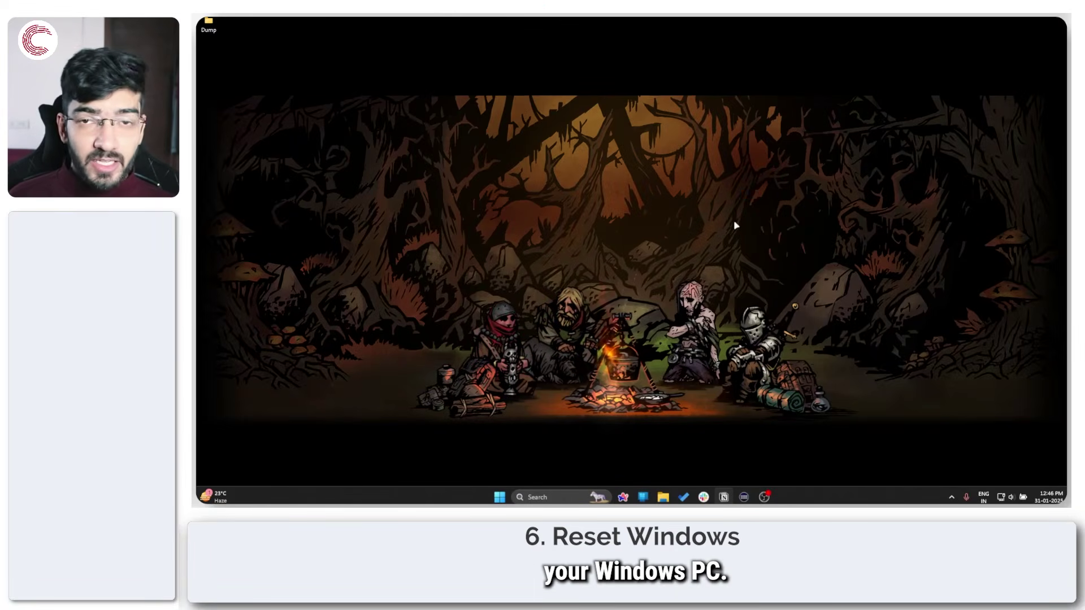
- Open the Recovery page in the System section of Windows Settings and start the Reset PC process
{"action": "key", "text": "super+i"}
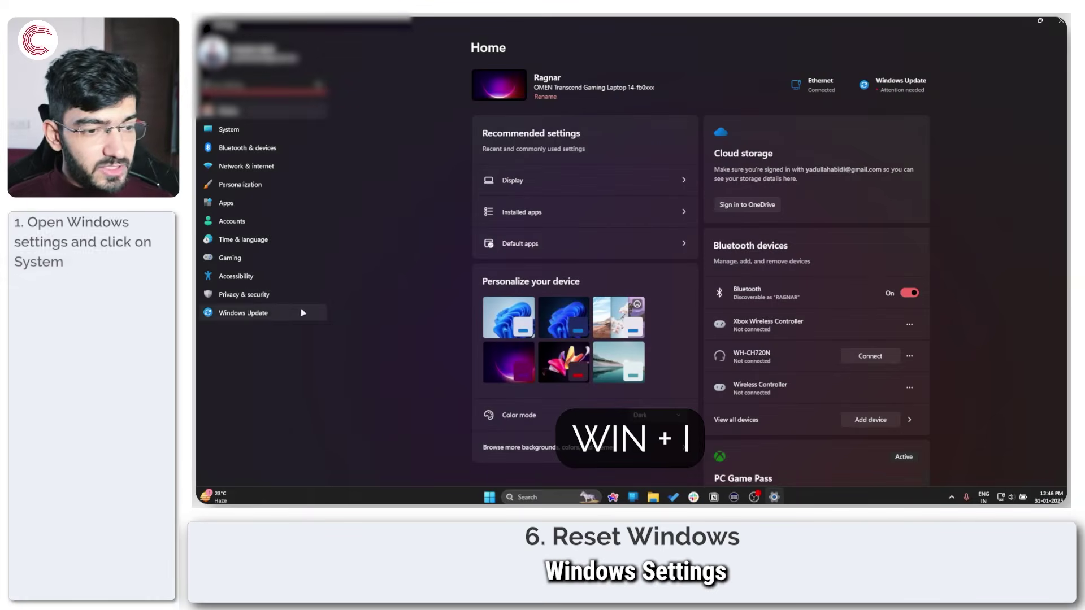
{"action": "left_click", "coordinate": [271, 135]}
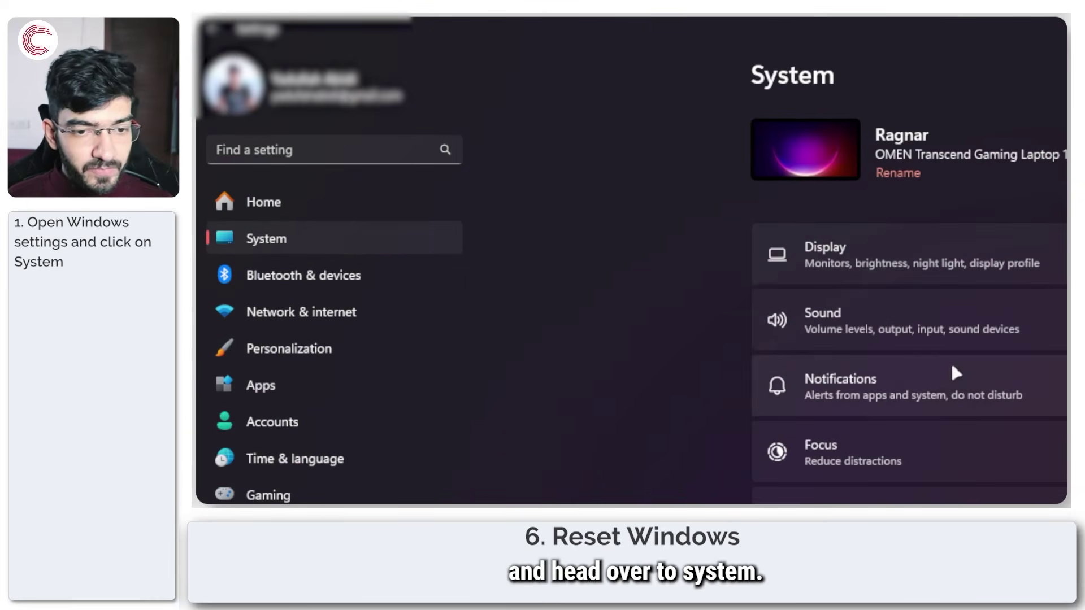
{"action": "scroll", "coordinate": [954, 368], "scroll_direction": "down", "scroll_amount": 10}
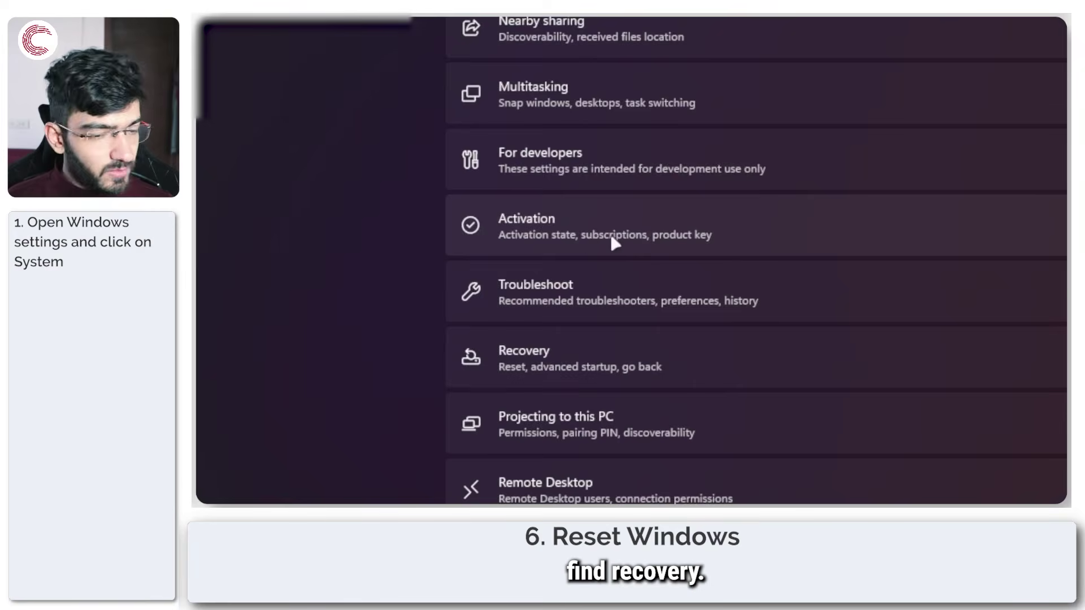
{"action": "scroll", "coordinate": [612, 242], "scroll_direction": "down", "scroll_amount": 4}
{"action": "left_click", "coordinate": [664, 133]}
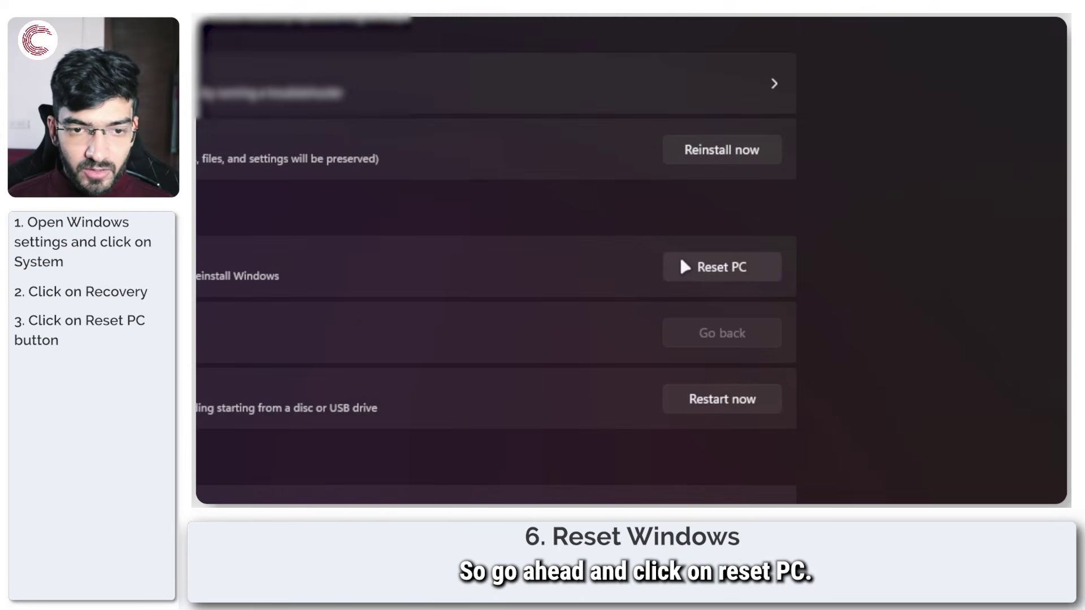
{"action": "left_click", "coordinate": [684, 266]}
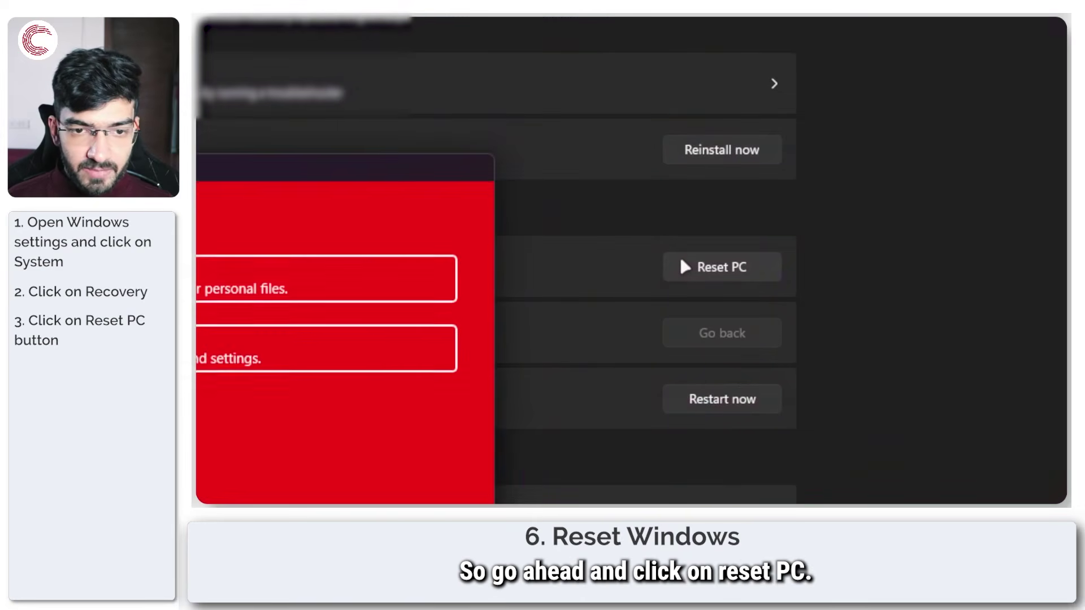